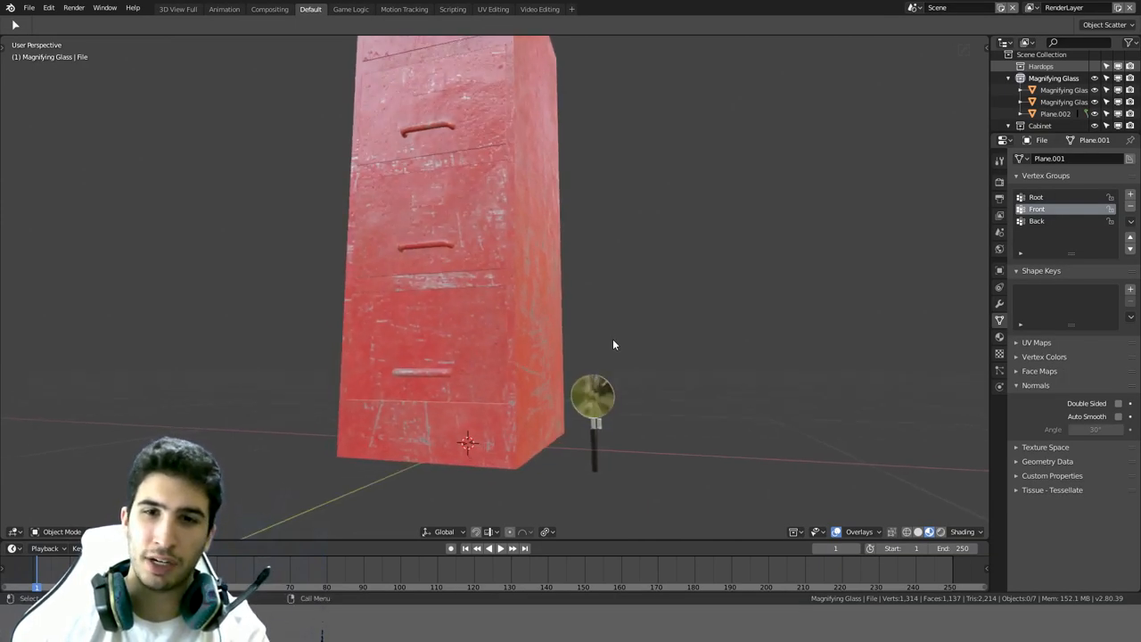
# Orbit the viewport around the red filing cabinet to inspect its front and labelled drawers
pyautogui.moveTo(615, 344); pyautogui.dragTo(585, 403, button='middle')
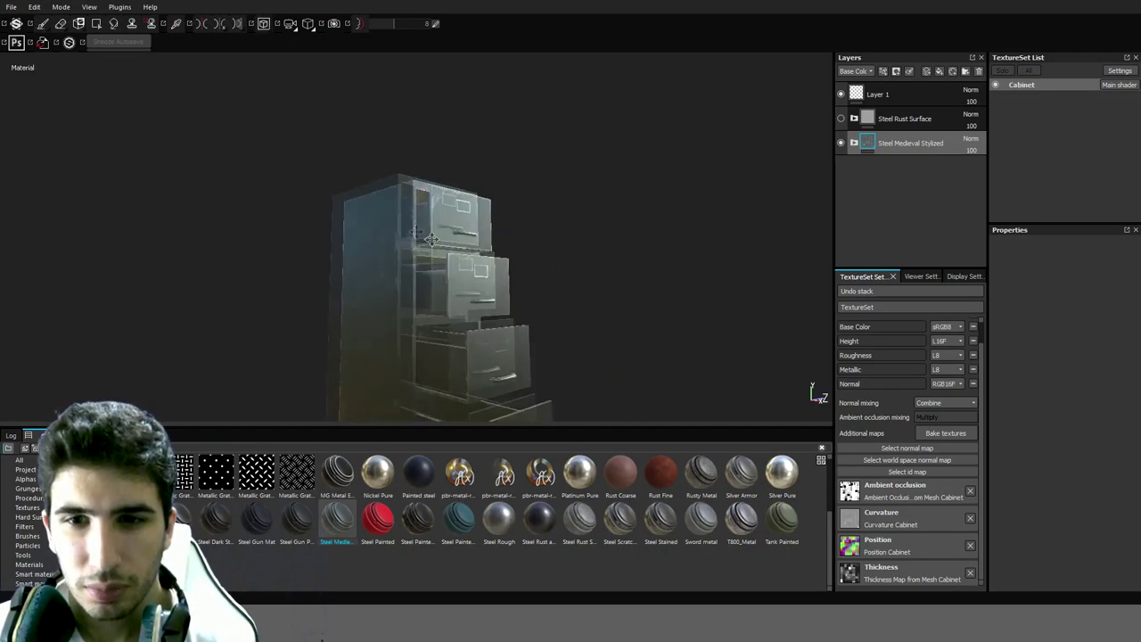
pyautogui.moveTo(430, 239)
pyautogui.keyDown('alt'); pyautogui.mouseDown()
pyautogui.moveTo(515, 207)
pyautogui.moveTo(588, 158)
pyautogui.moveTo(580, 187)
pyautogui.mouseUp(); pyautogui.keyUp('alt')
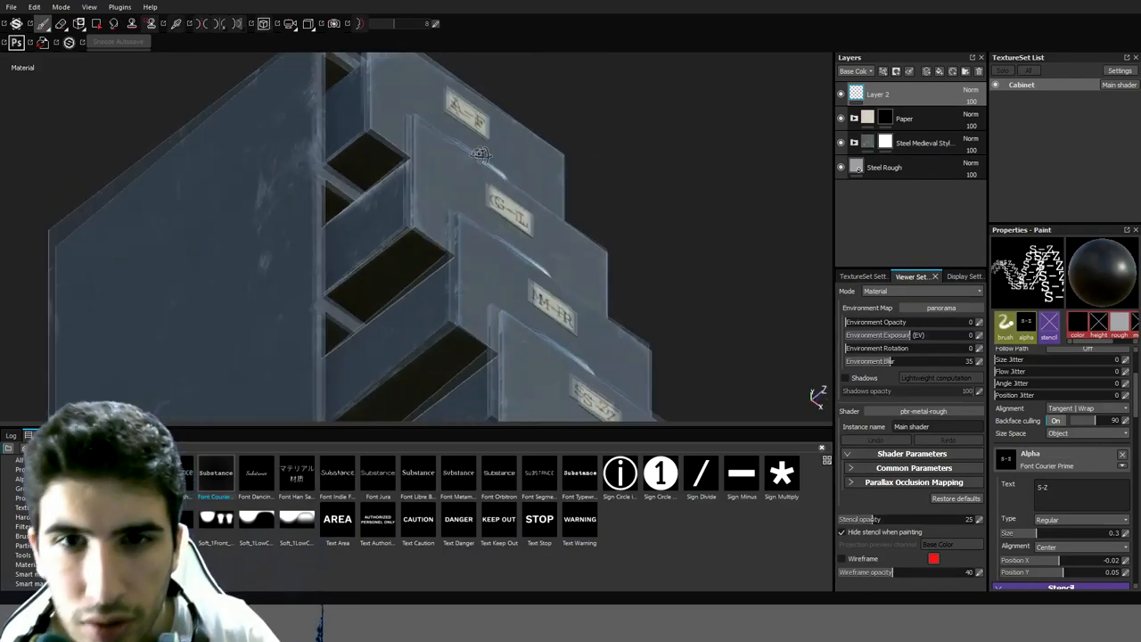
pyautogui.keyDown('alt'); pyautogui.moveTo(479, 154); pyautogui.dragTo(535, 152); pyautogui.keyUp('alt')
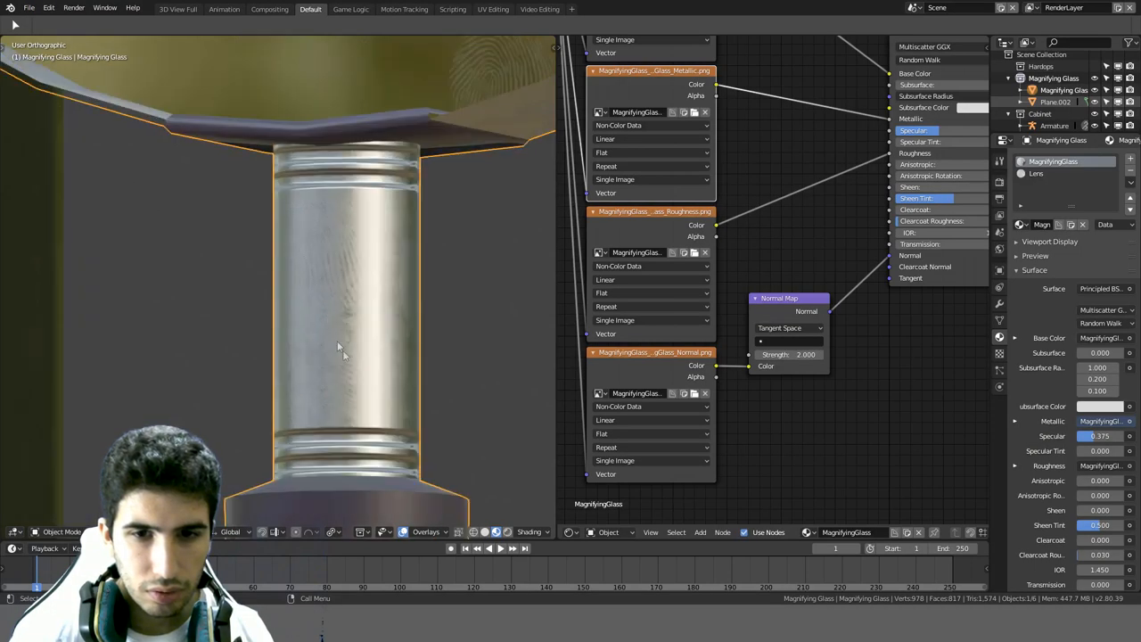
pyautogui.scroll(-5, 791, 274)
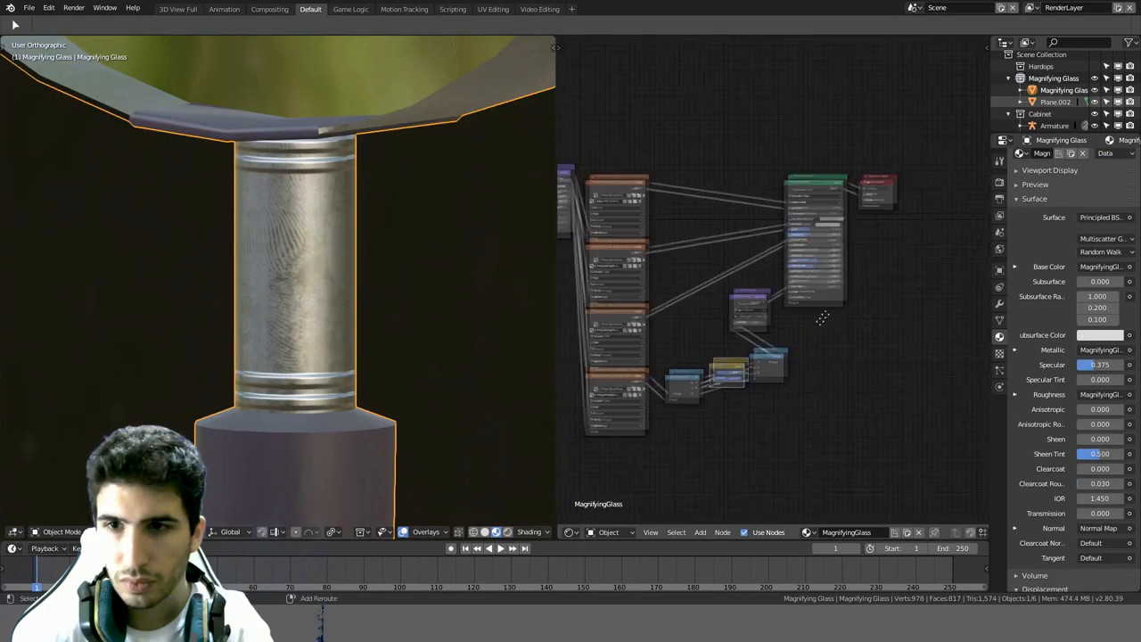
# Reposition the Normal Map node and move the Principled BSDF and Material Output nodes right
pyautogui.moveTo(769, 337); pyautogui.dragTo(720, 363, button='middle')
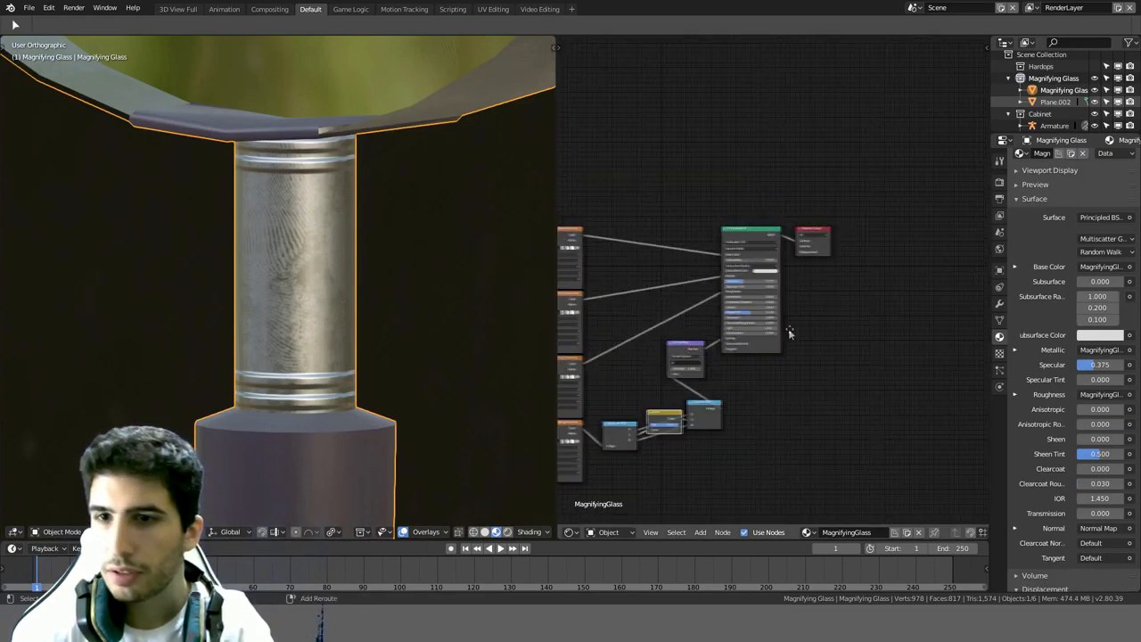
pyautogui.moveTo(690, 353)
pyautogui.mouseDown()
pyautogui.moveTo(764, 390)
pyautogui.moveTo(750, 385)
pyautogui.mouseUp()
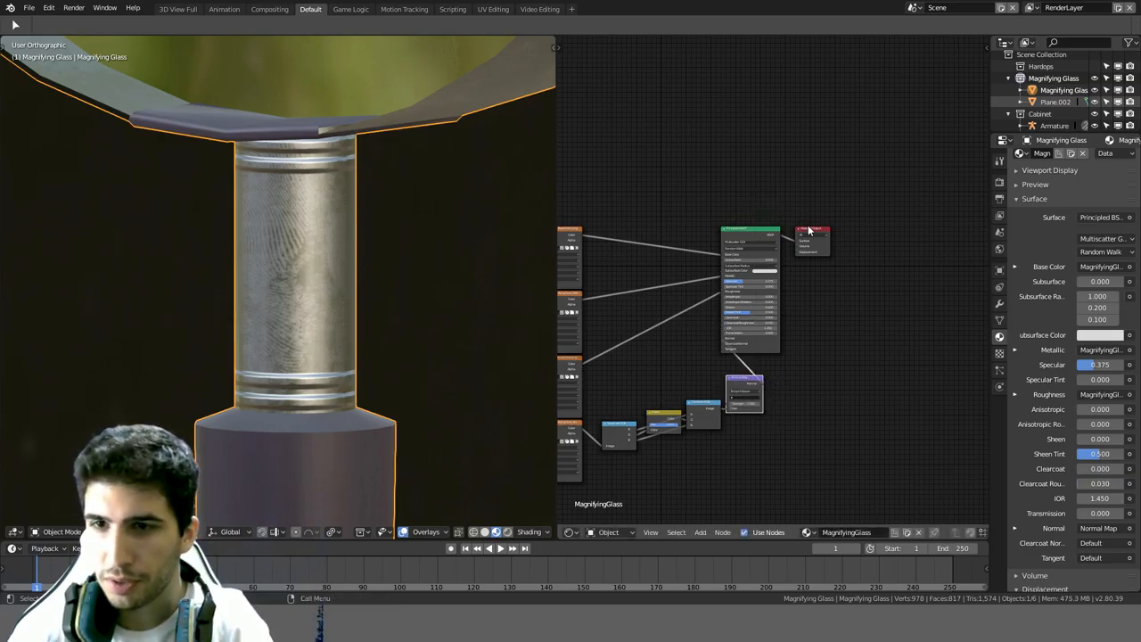
pyautogui.moveTo(757, 231); pyautogui.dragTo(818, 270)
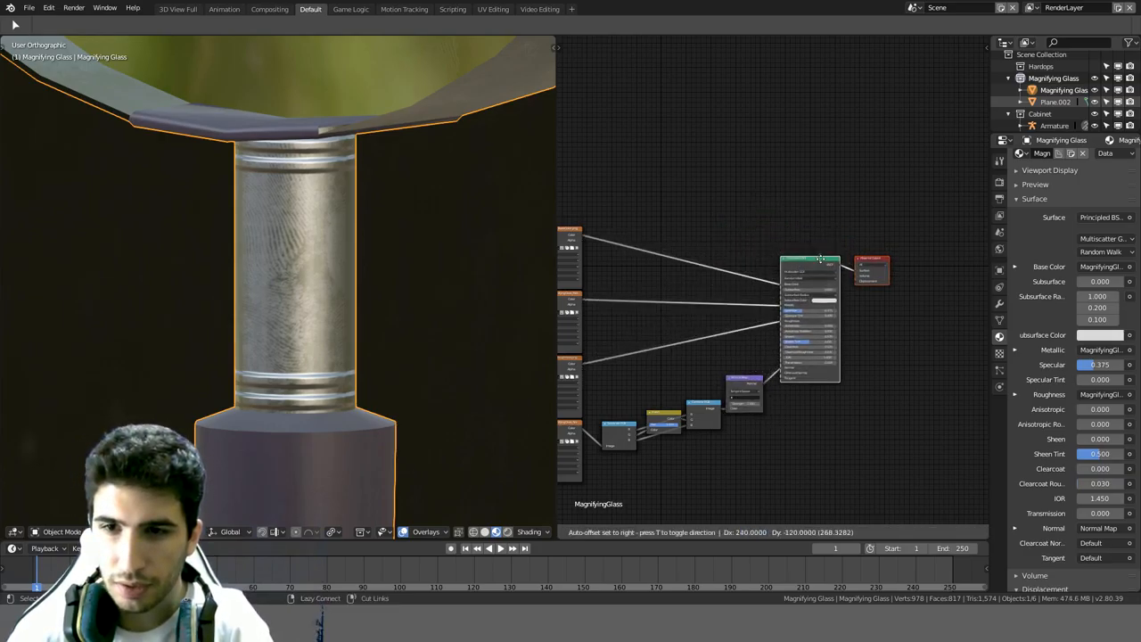
pyautogui.moveTo(818, 270); pyautogui.dragTo(785, 285)
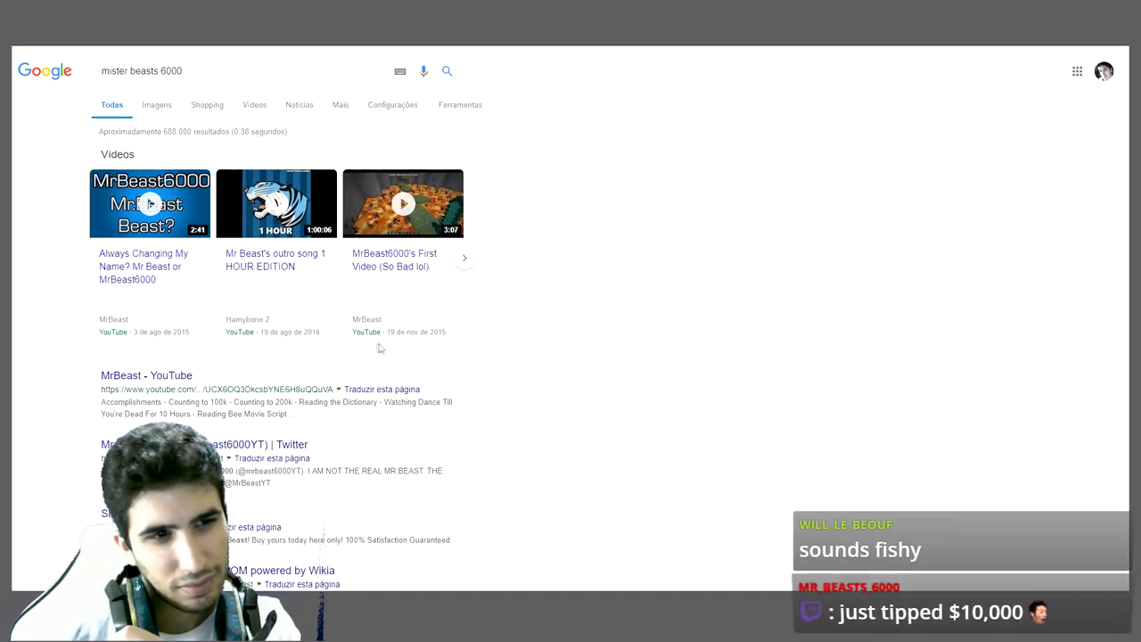
# Go to MrBeast's YouTube channel, pause the featured video and show his uploaded videos
pyautogui.click(397, 346)
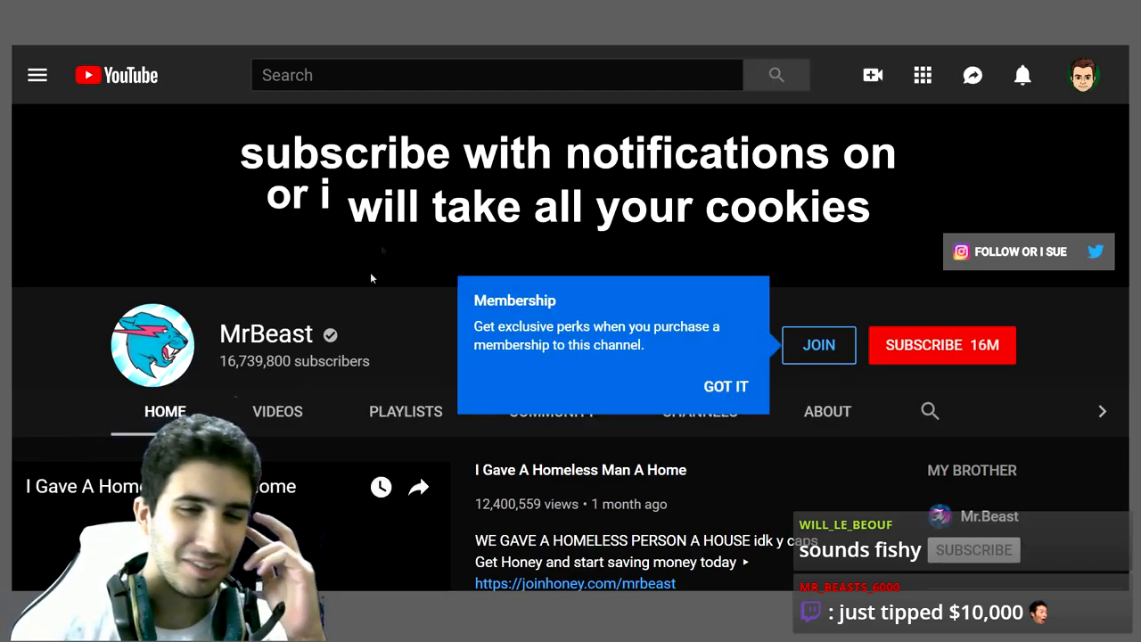
pyautogui.scroll(-2, 290, 425)
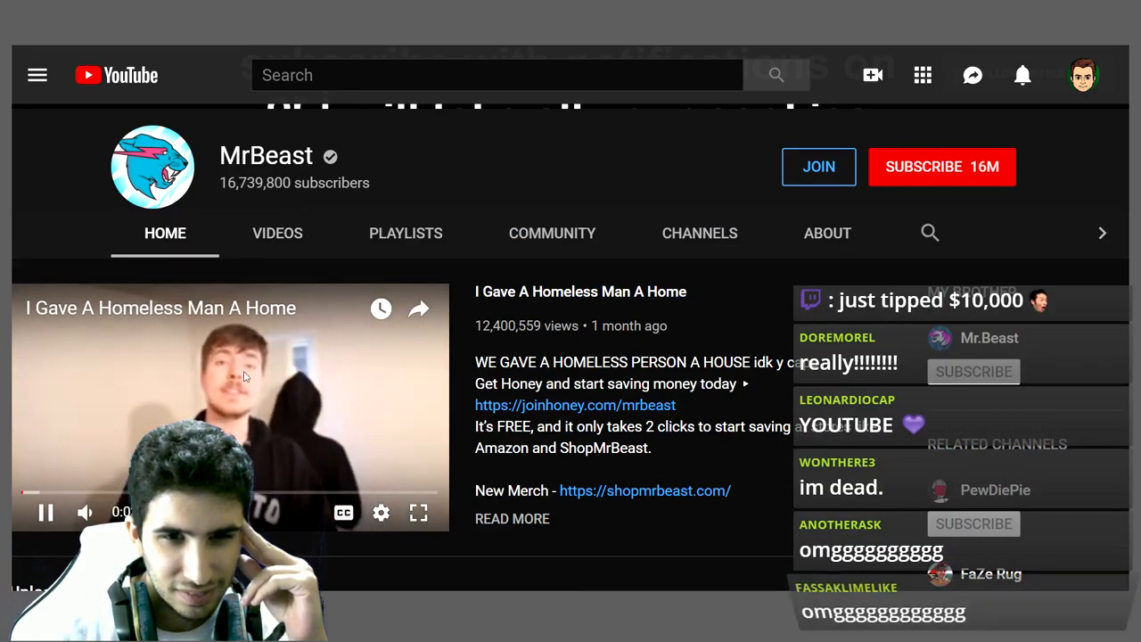
pyautogui.click(246, 378)
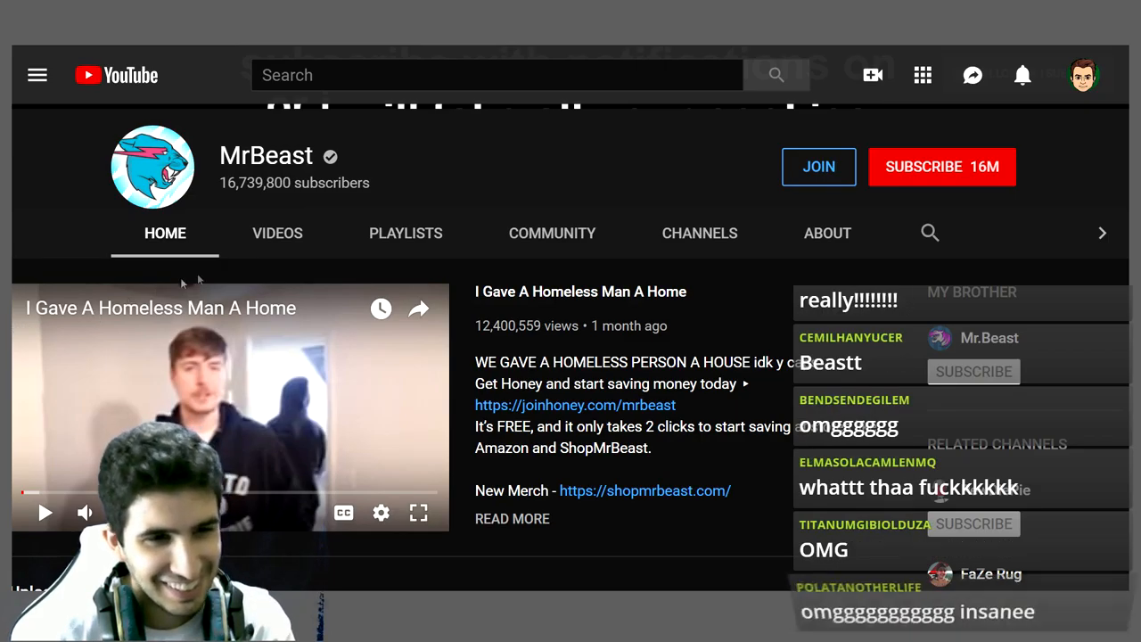
pyautogui.click(286, 242)
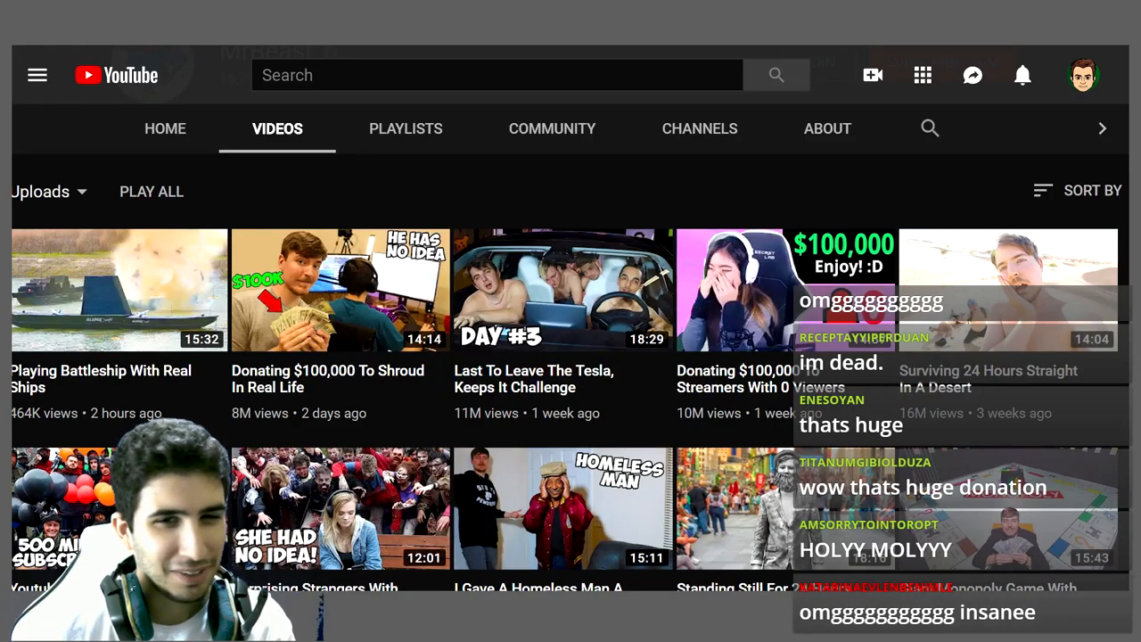
pyautogui.scroll(3, 465, 442)
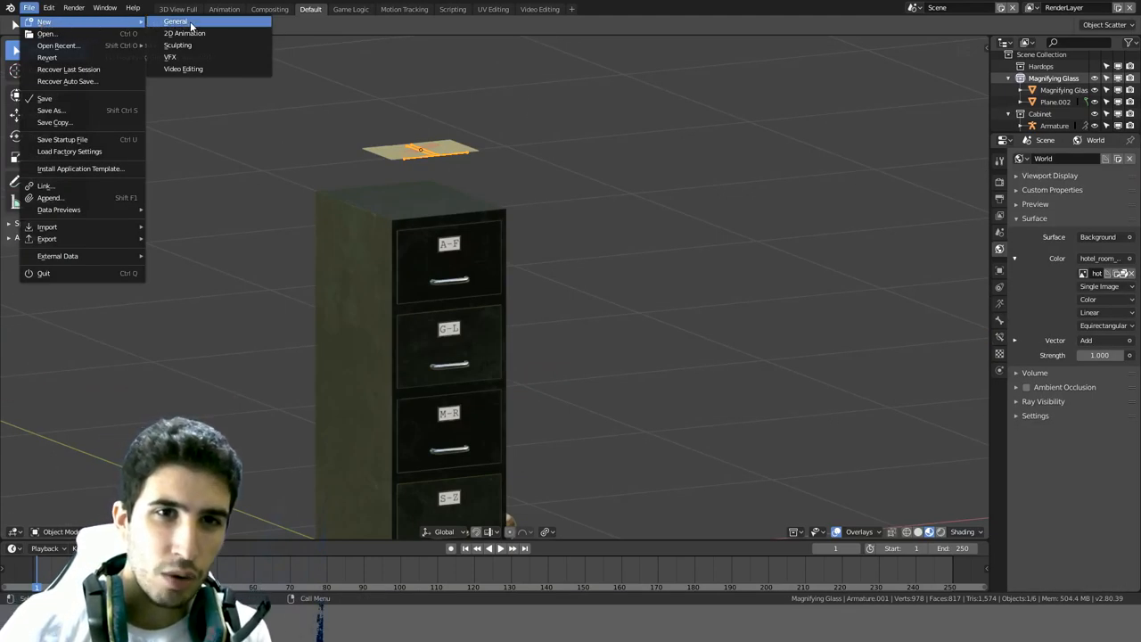
# Start a new empty General scene, replacing the filing cabinet project
pyautogui.click(177, 34)
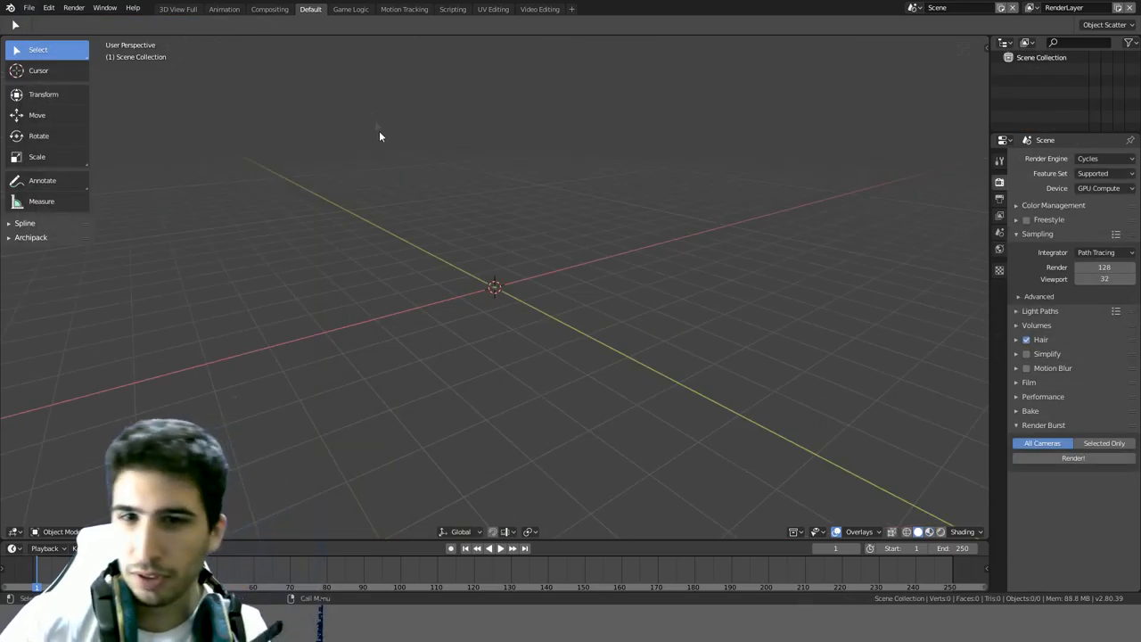
pyautogui.moveTo(379, 135); pyautogui.dragTo(446, 138, button='middle')
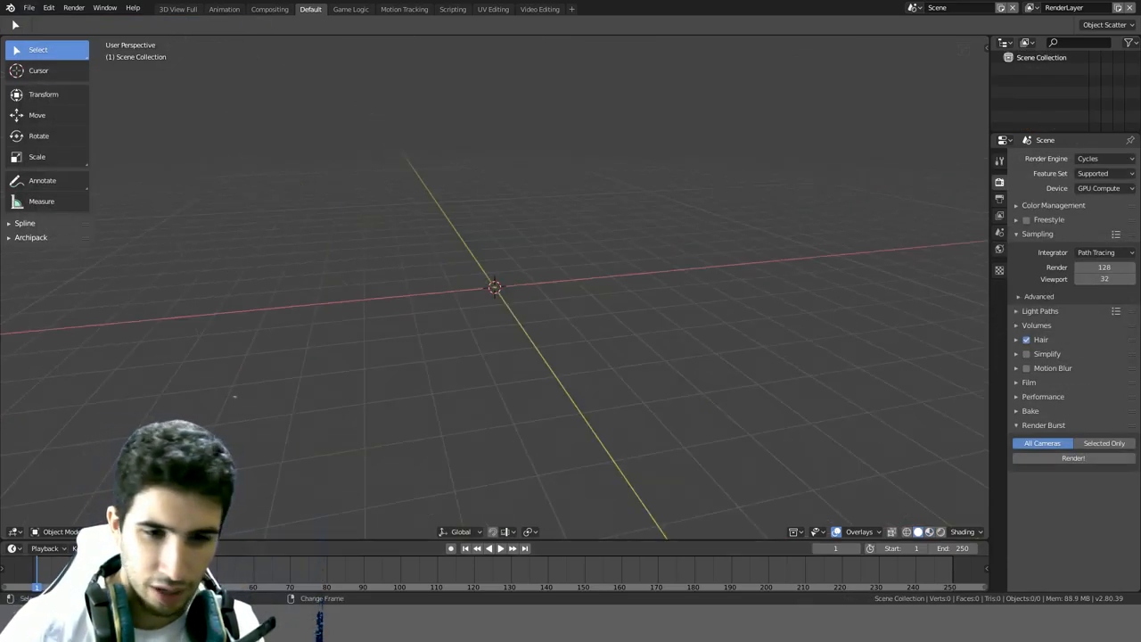